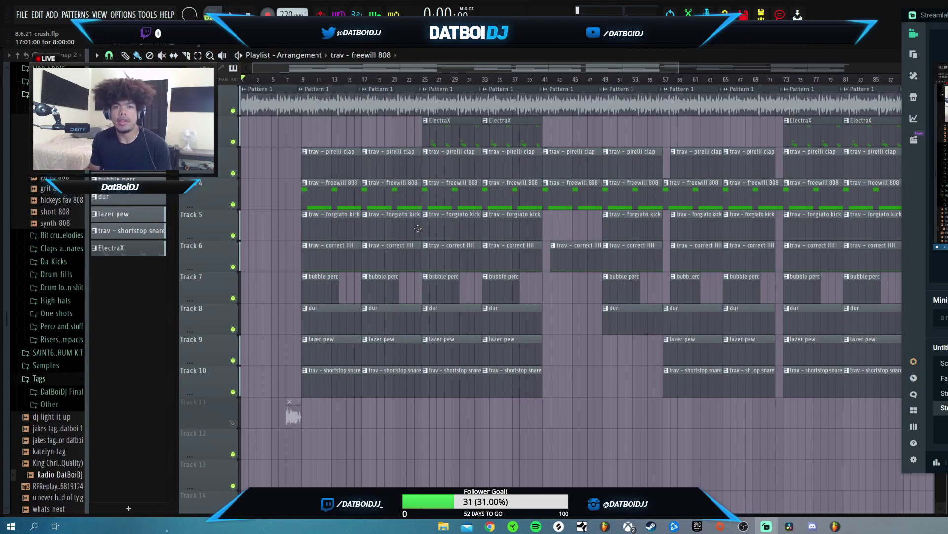
Step: Solo Track 1, the Pattern 1 audio track, and zoom the playlist in
right_click(233, 110)
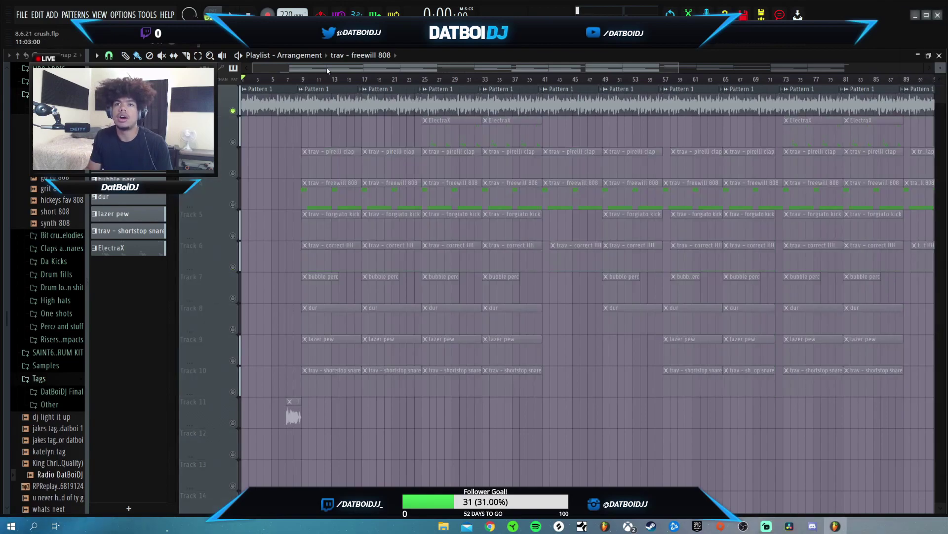
scroll(328, 71, up, 2)
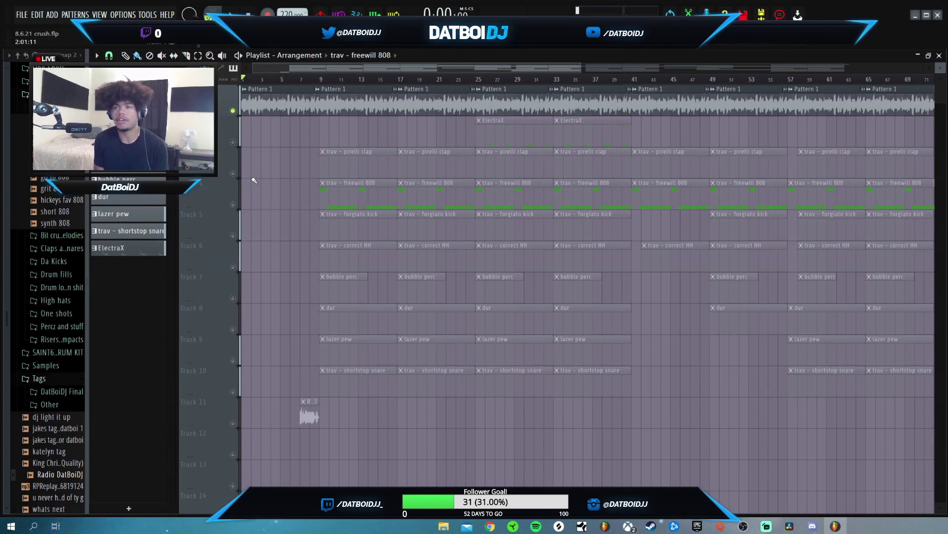
Step: Solo the ElectraX track and play the beat from bar 25
right_click(233, 142)
click(477, 79)
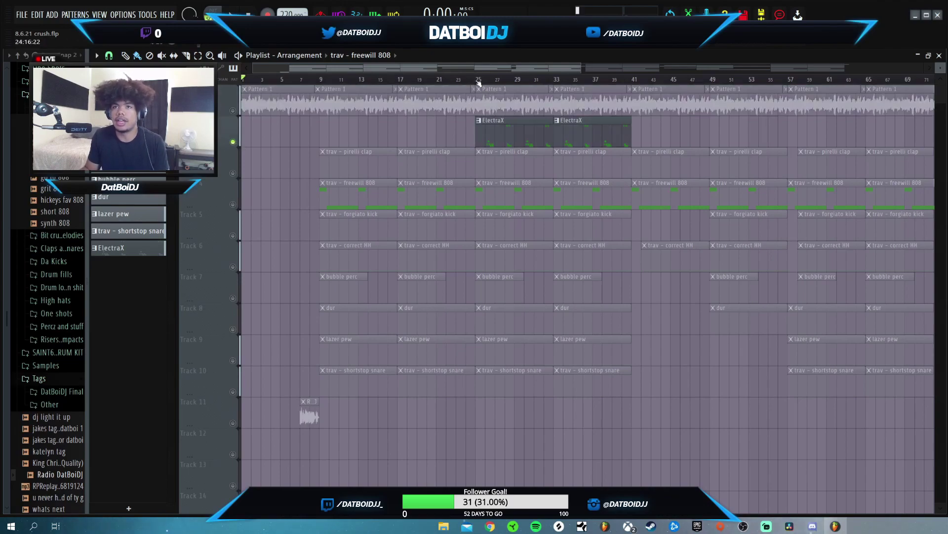
scroll(577, 69, up, 3)
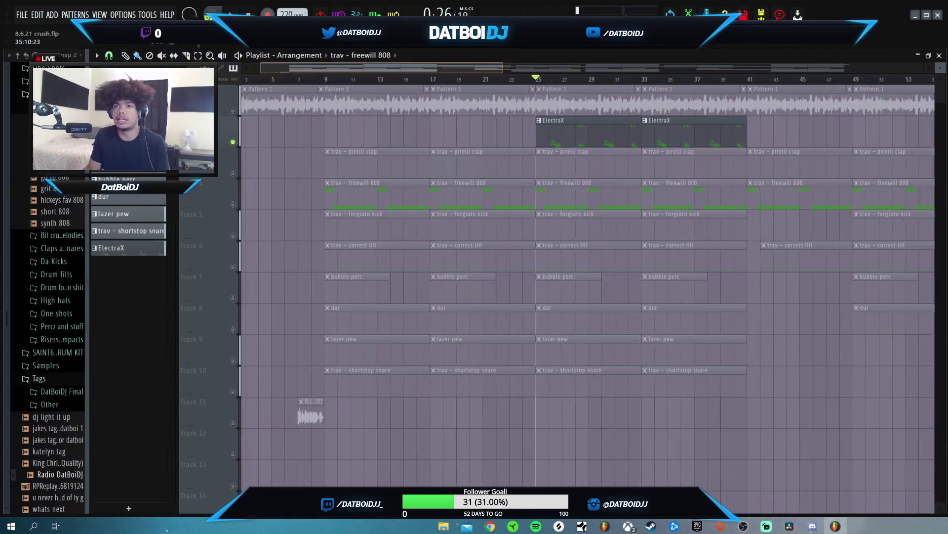
key(space)
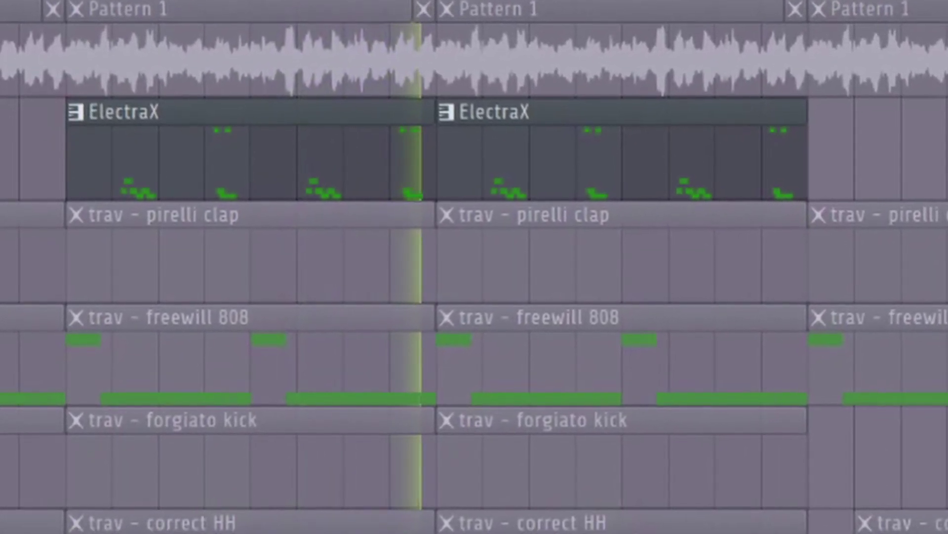
key(space)
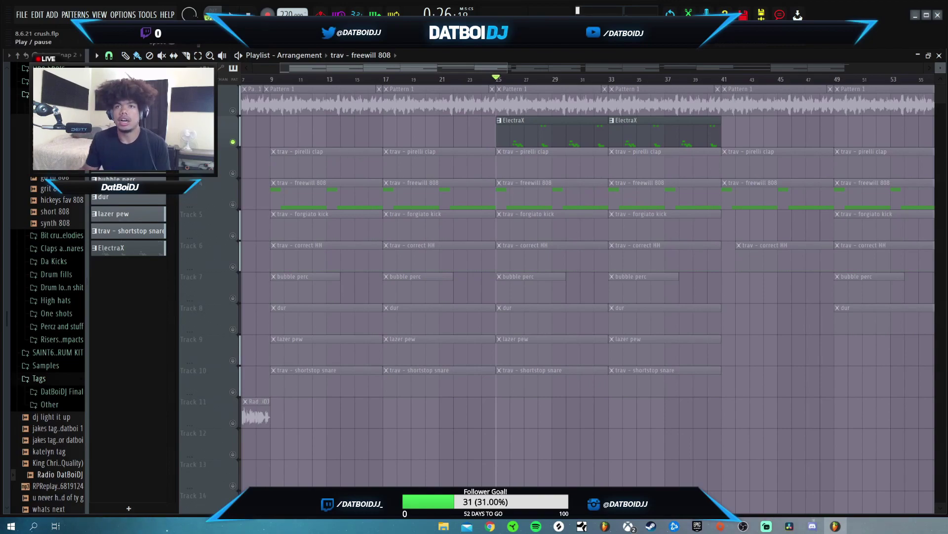
Step: Add the Pattern 1 track back alongside ElectraX and replay from bar 25
click(232, 110)
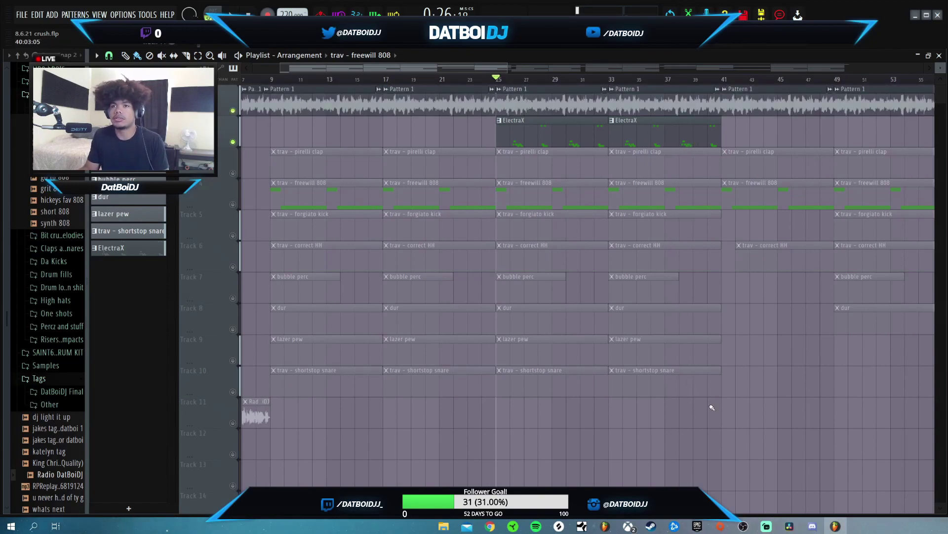
key(space)
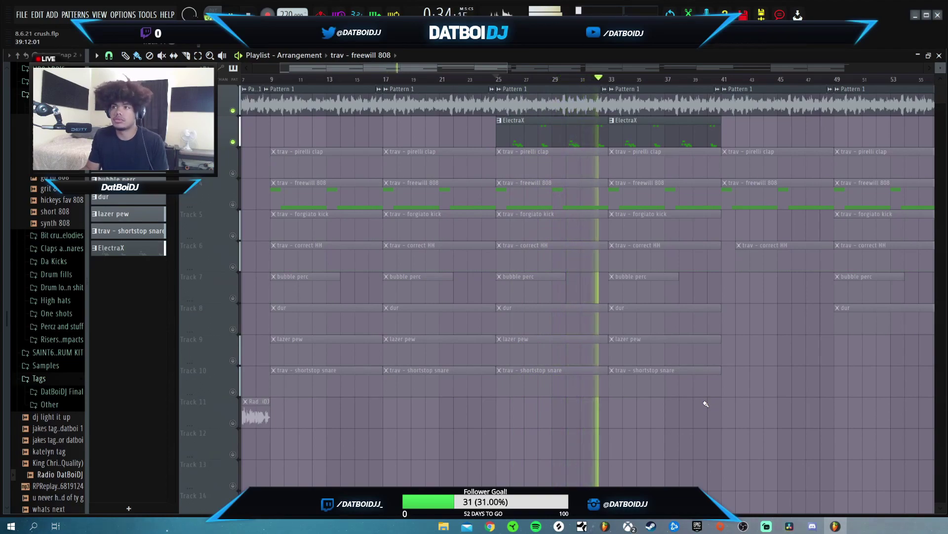
click(451, 64)
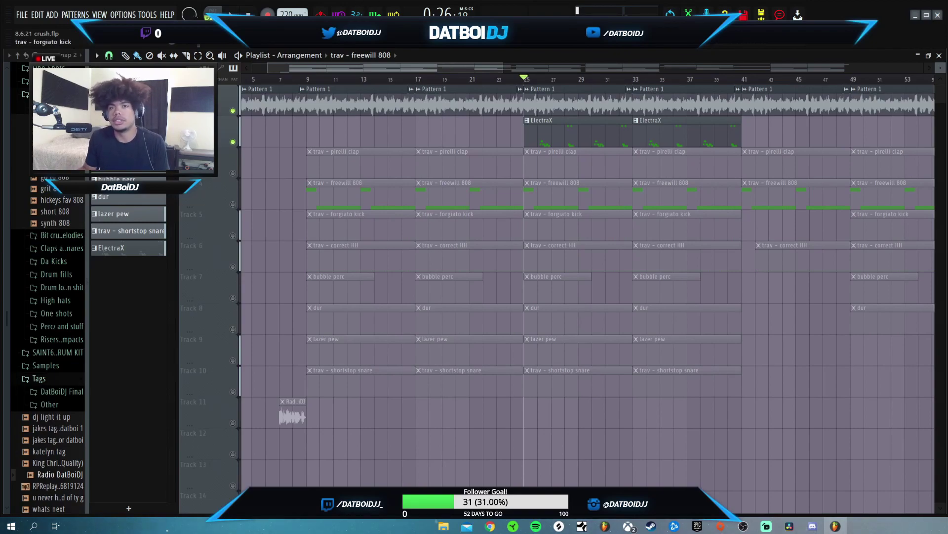
Step: Solo the pirelli clap track and set the song position to bar 8
ctrl+click(232, 172)
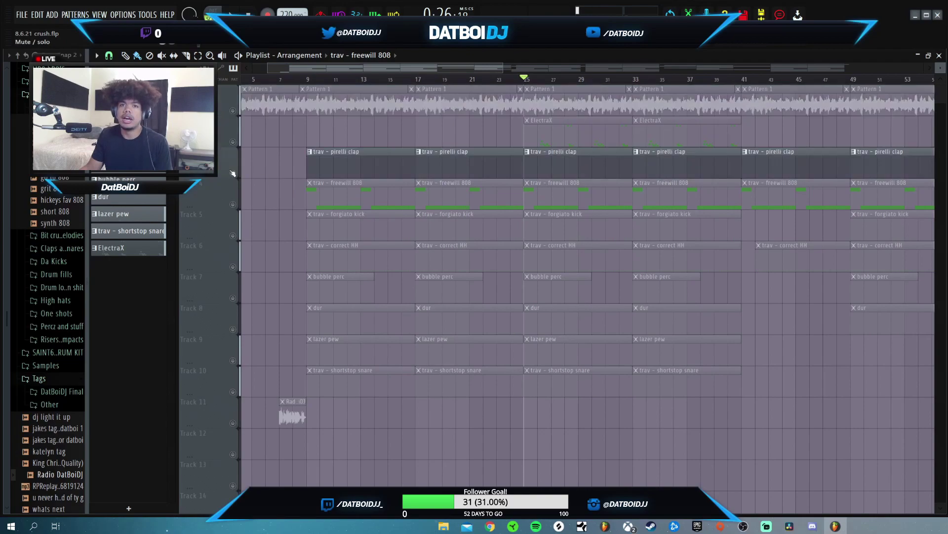
click(306, 77)
scroll(306, 78, up, 2)
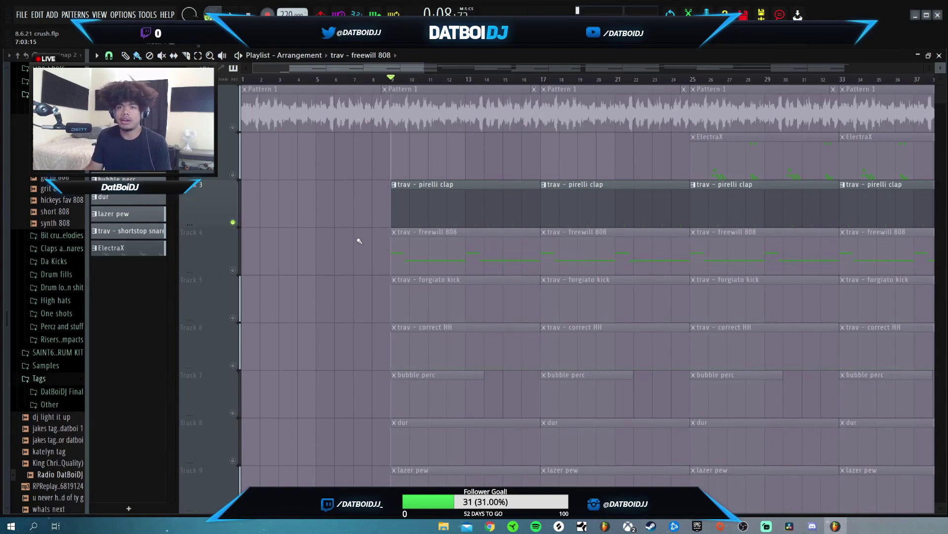
Step: Solo the freewill 808 track, add the forgiato kick, and play both together
click(234, 270)
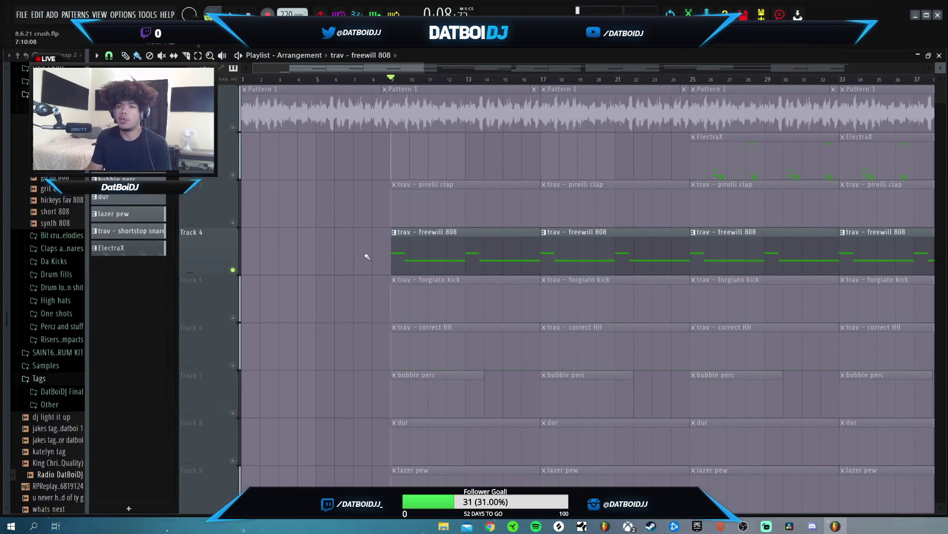
key(F9)
key(F6)
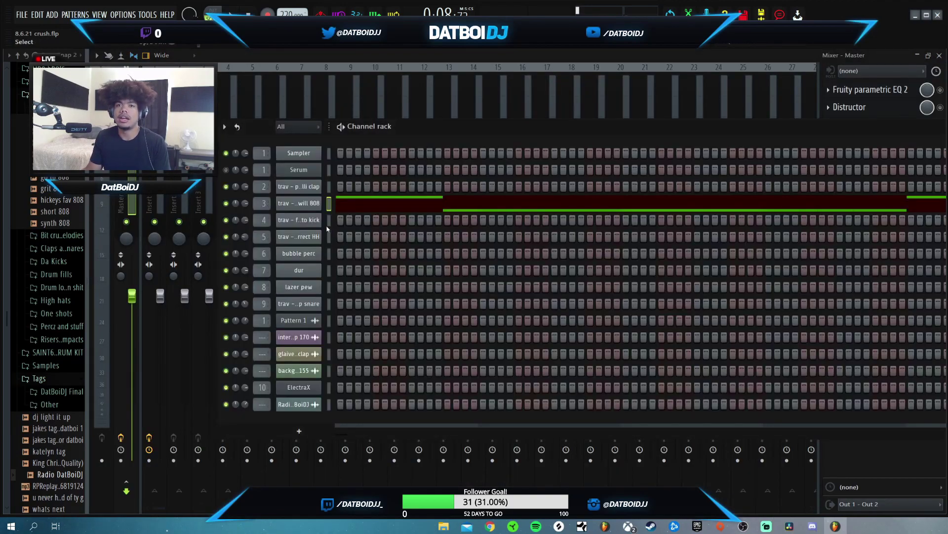
key(F5)
ctrl+click(234, 318)
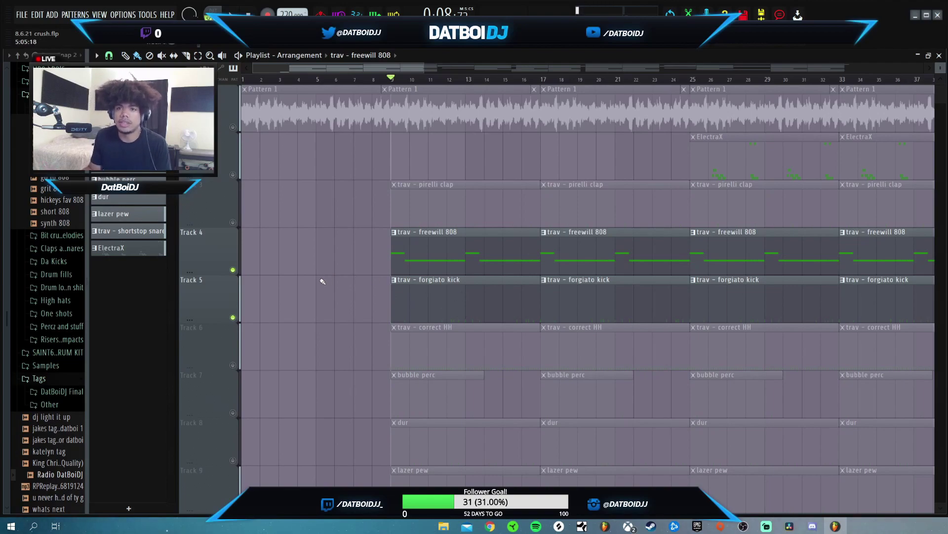
scroll(325, 79, up, 1)
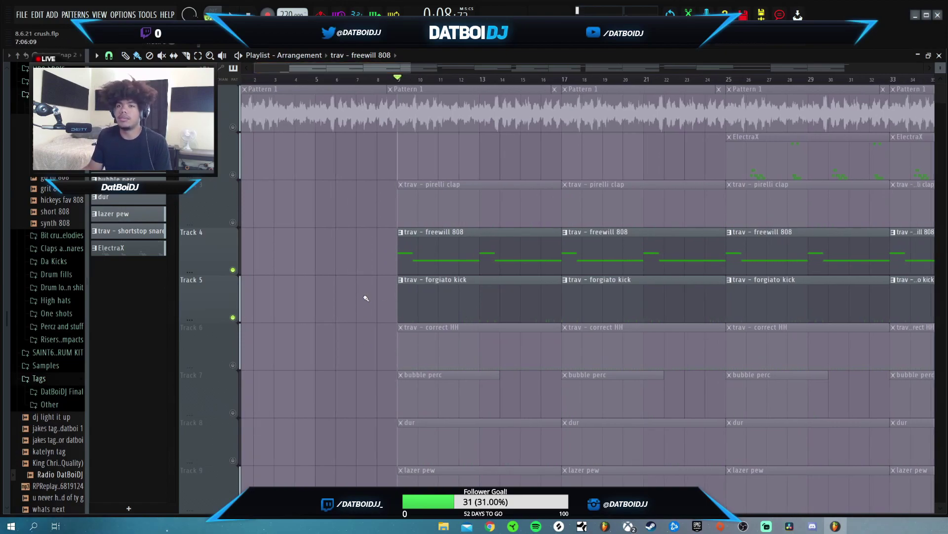
key(space)
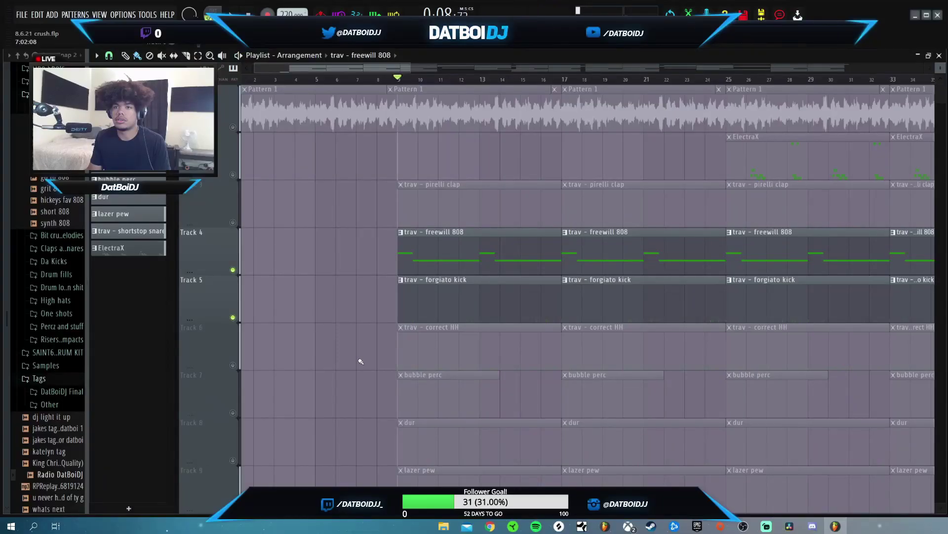
scroll(565, 78, down, 1)
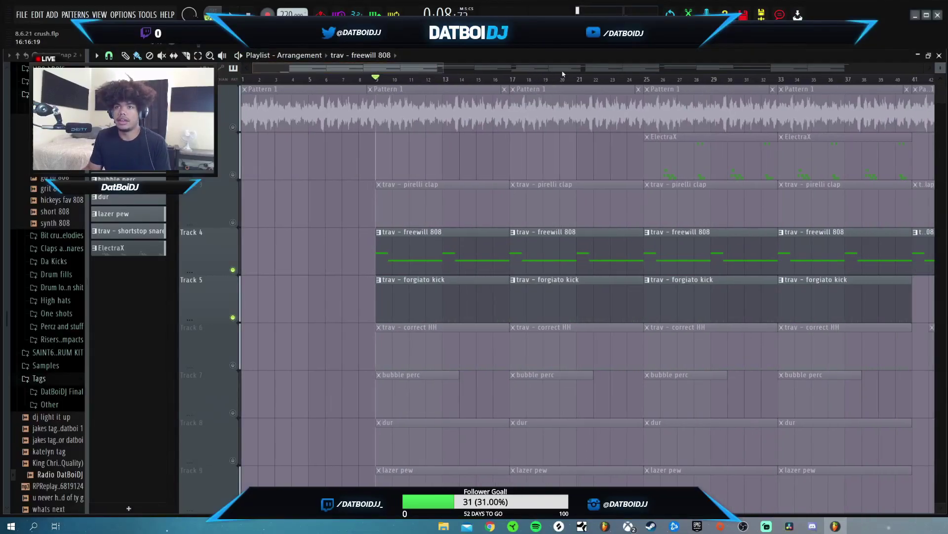
Step: Solo Track 6 and open the correct HH hi-hat channel's envelope settings
right_click(233, 364)
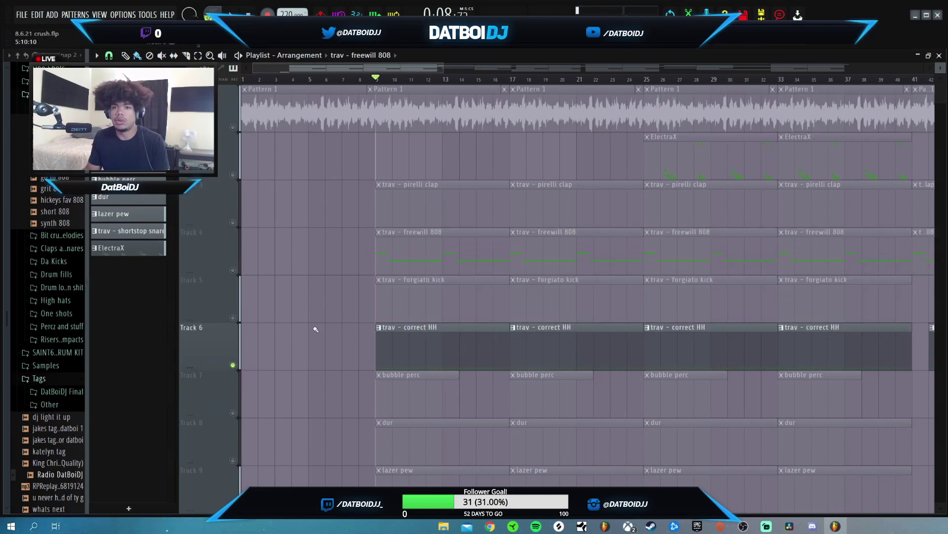
double_click(422, 352)
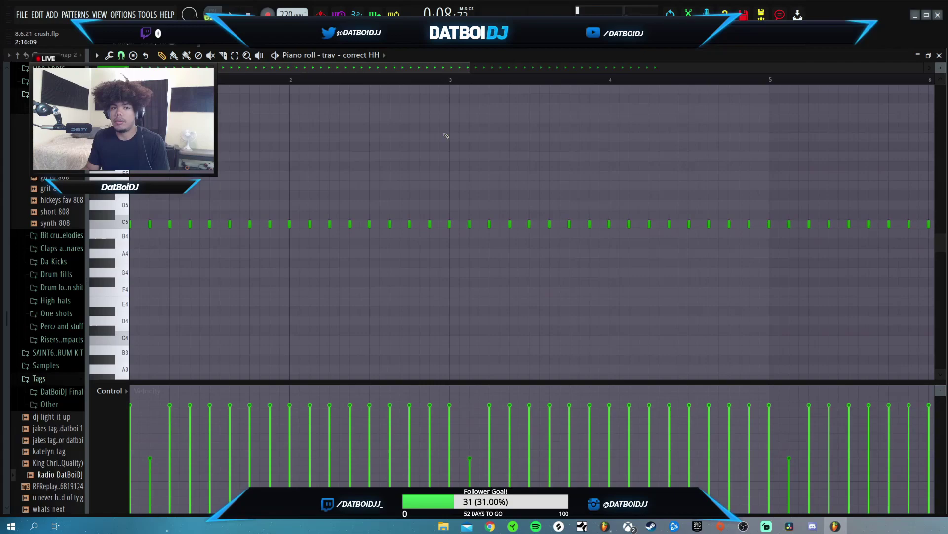
key(F6)
click(311, 237)
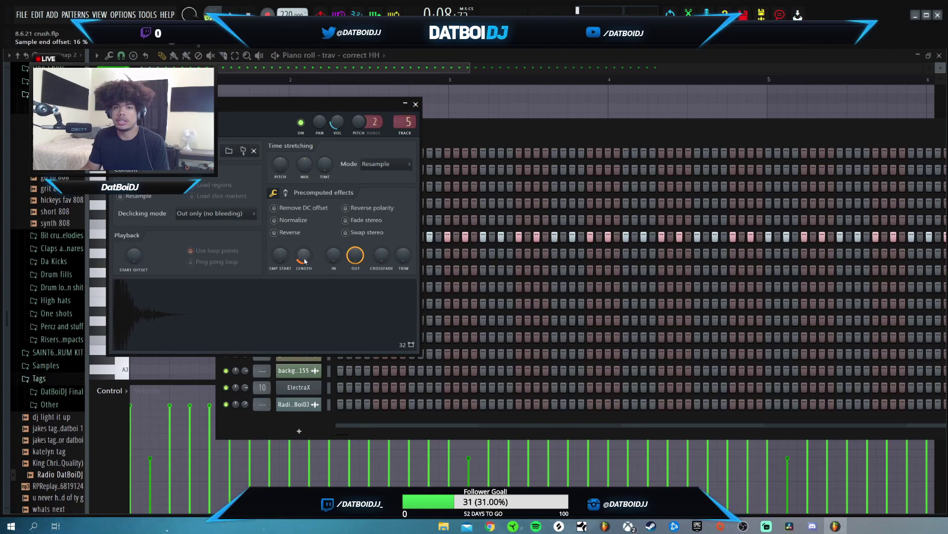
click(149, 134)
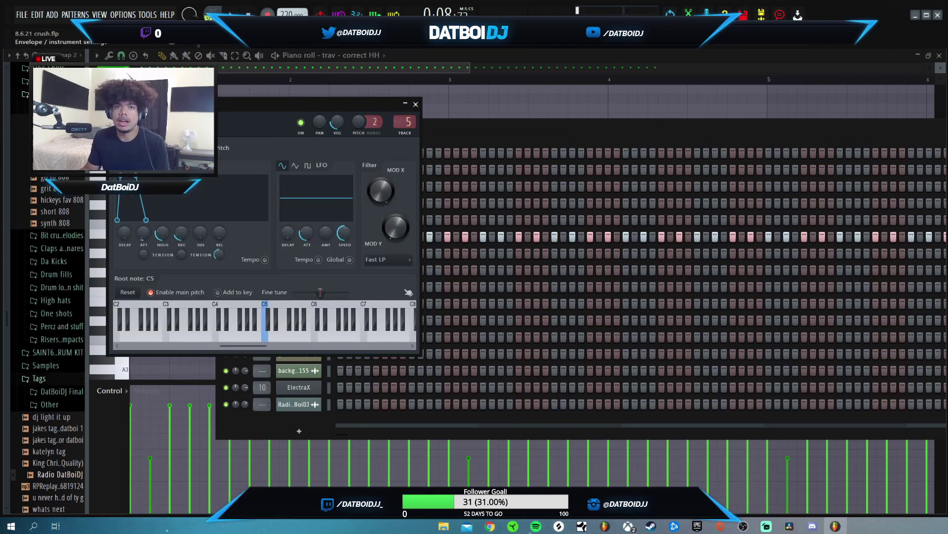
drag(239, 105, 315, 110)
key(F6)
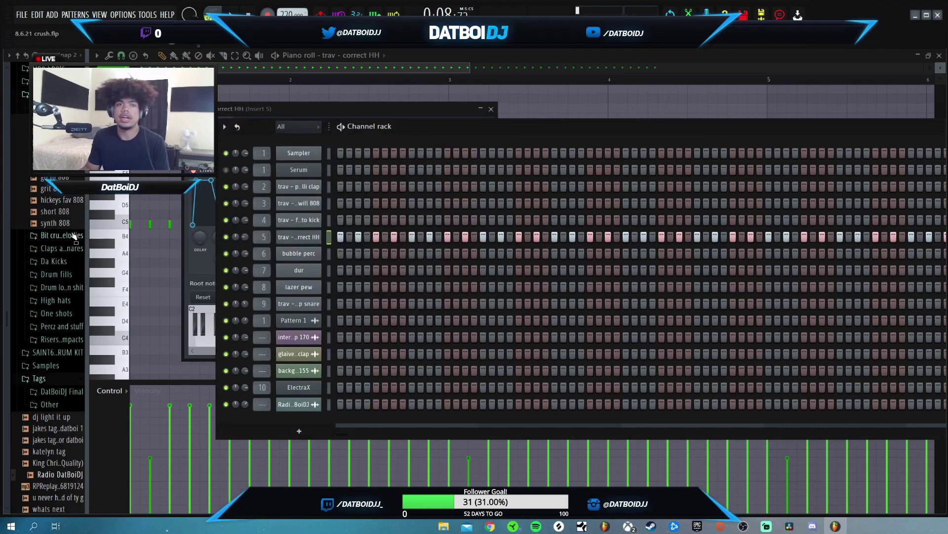
key(F6)
key(F6)
key(F6)
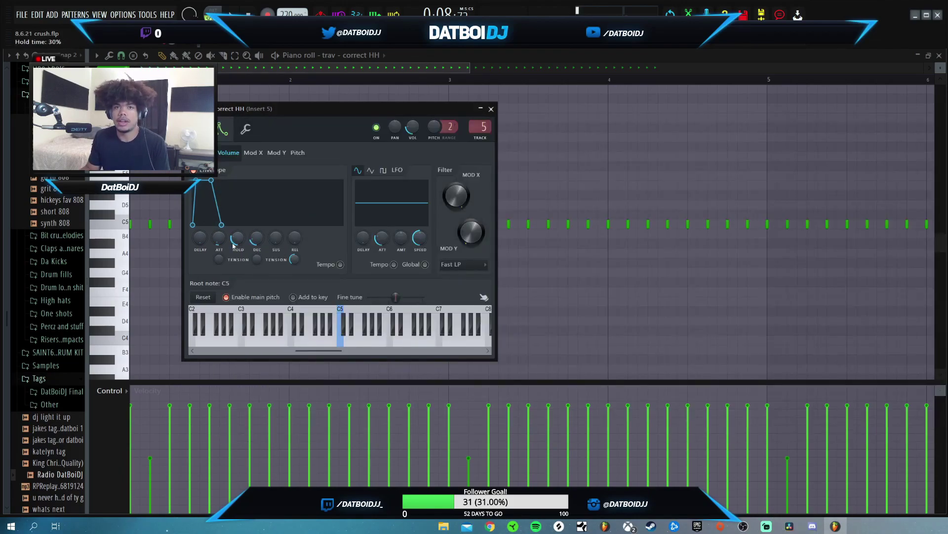
Step: Reset the hi-hat sample length to 100%, undo it, and return to the playlist
right_click(381, 263)
click(394, 271)
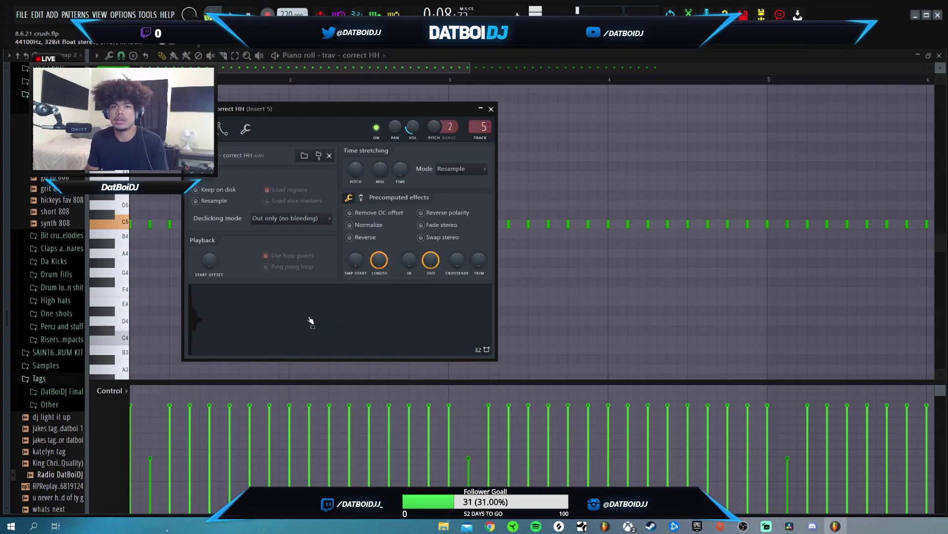
key(ctrl+z)
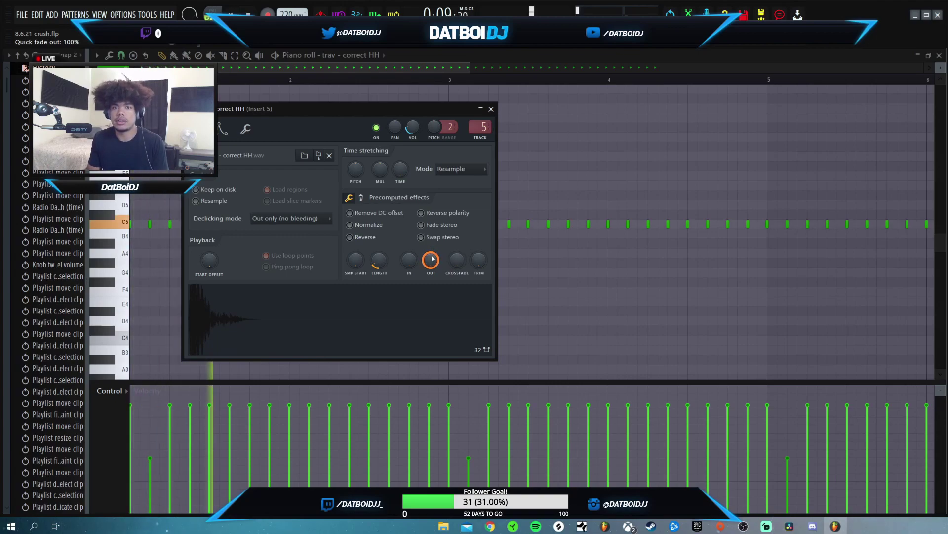
click(492, 109)
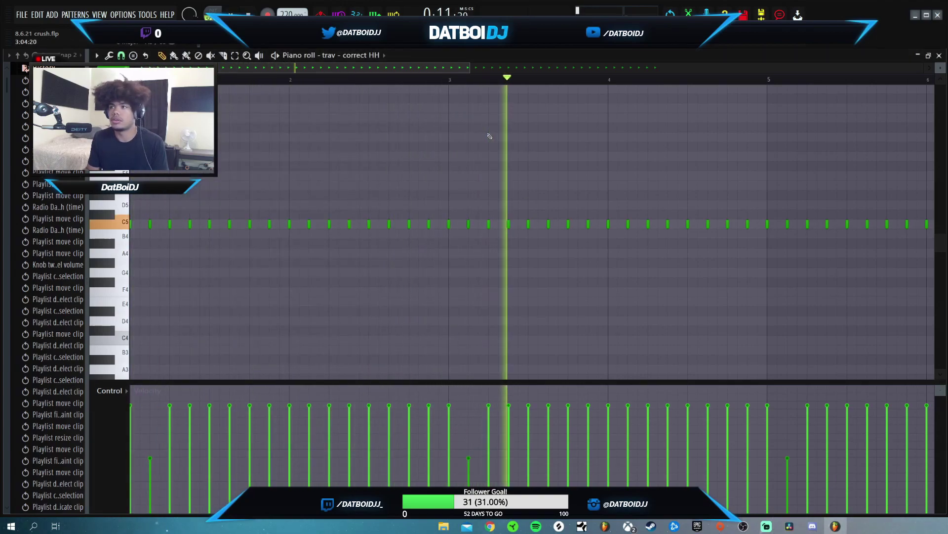
key(space)
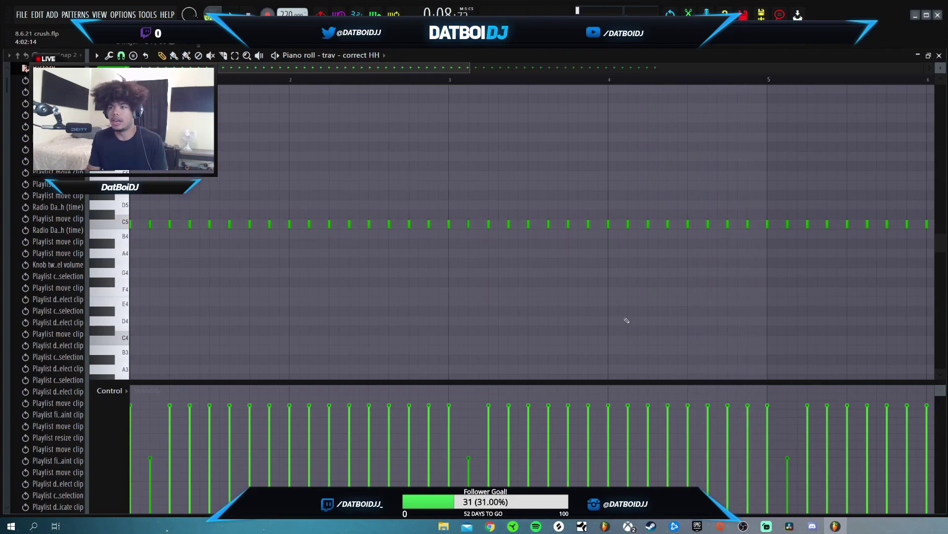
key(F6)
key(F5)
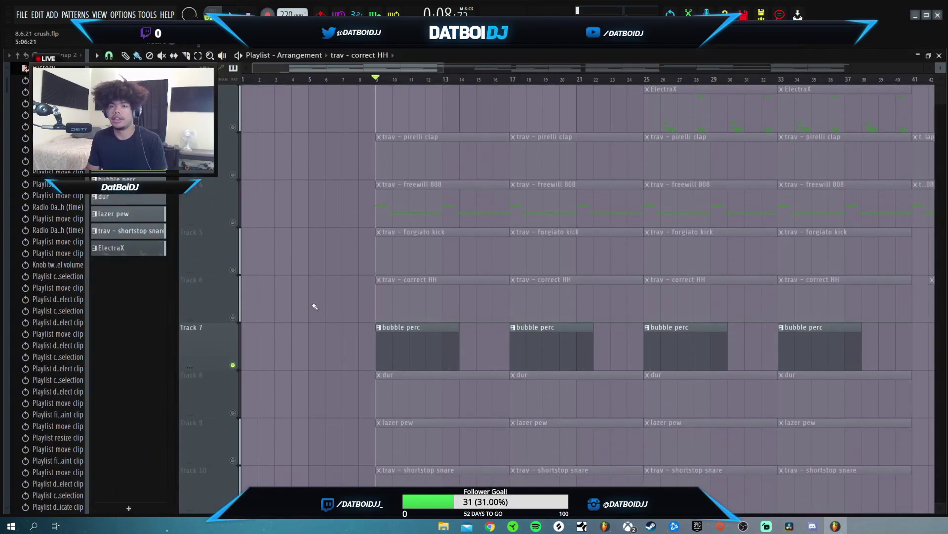
Step: Briefly play the arrangement from bar 9, then solo the dur track on Track 8
key(space)
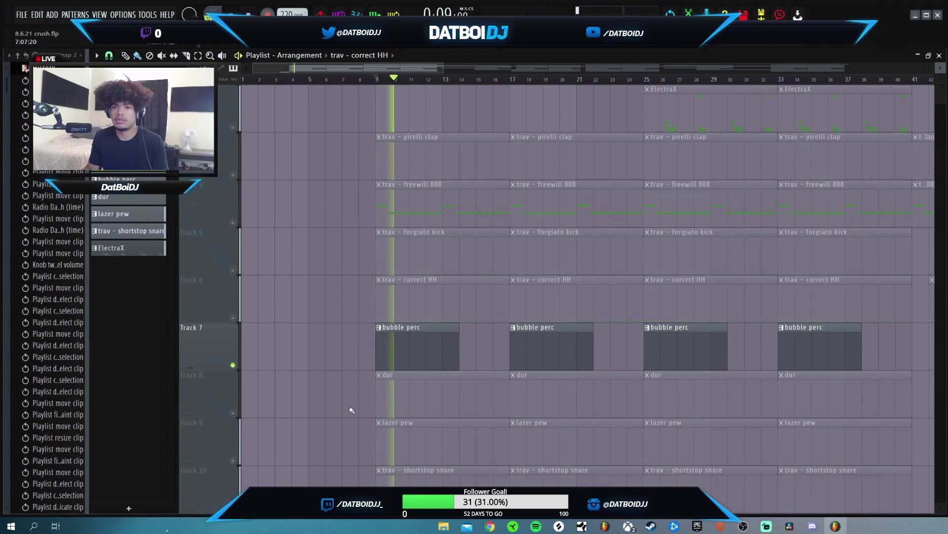
key(space)
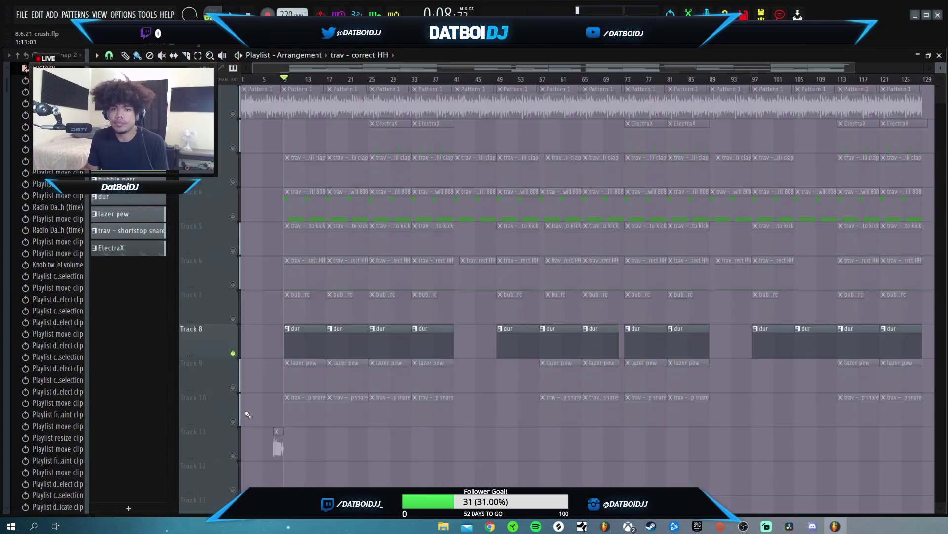
scroll(236, 415, down, 5)
right_click(233, 353)
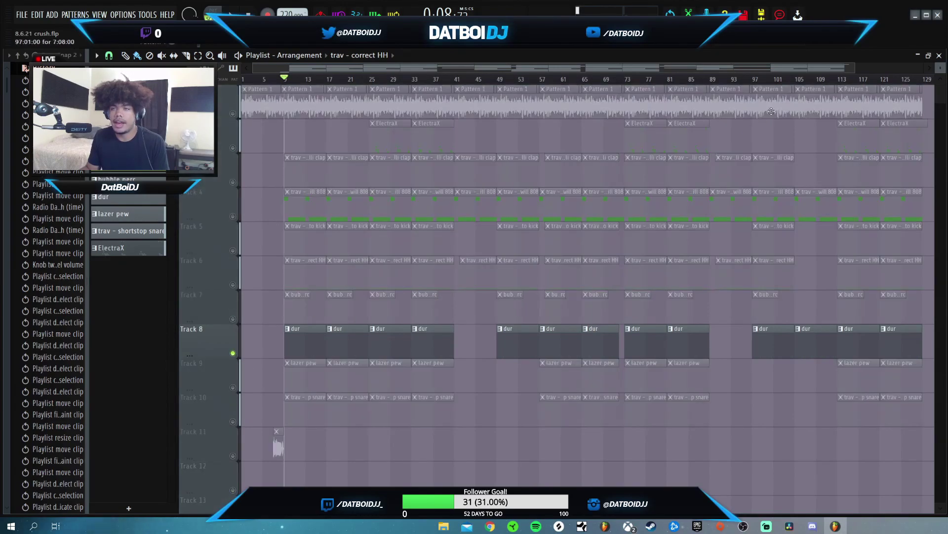
scroll(428, 350, up, 3)
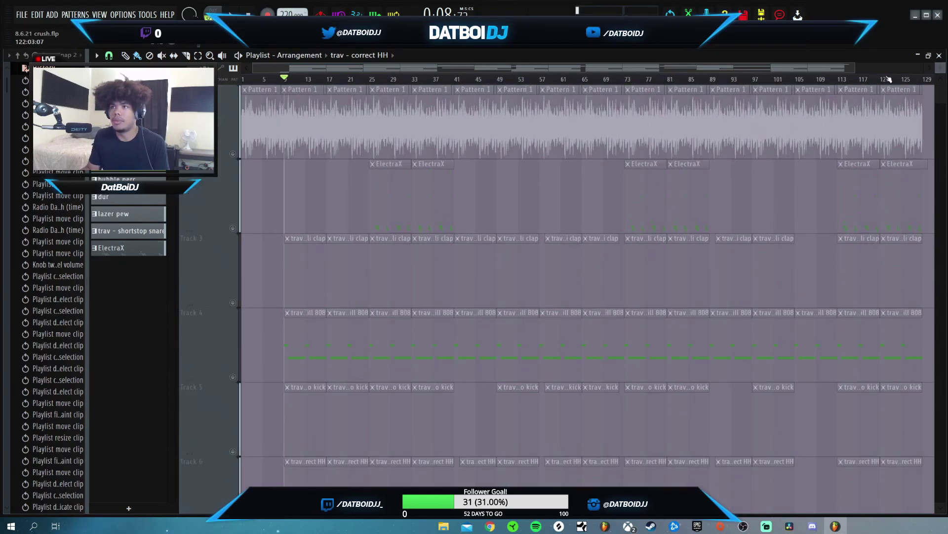
scroll(428, 349, up, 1)
scroll(428, 349, down, 3)
scroll(428, 349, down, 4)
scroll(428, 349, up, 1)
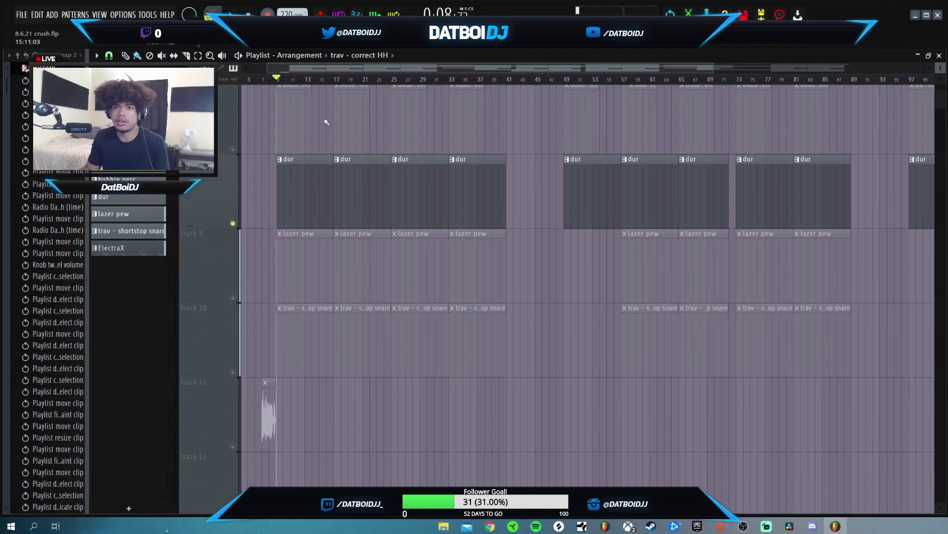
Step: Delete the second shortstop snare clip at bar 17 and solo the lazer pew track
scroll(392, 170, up, 2)
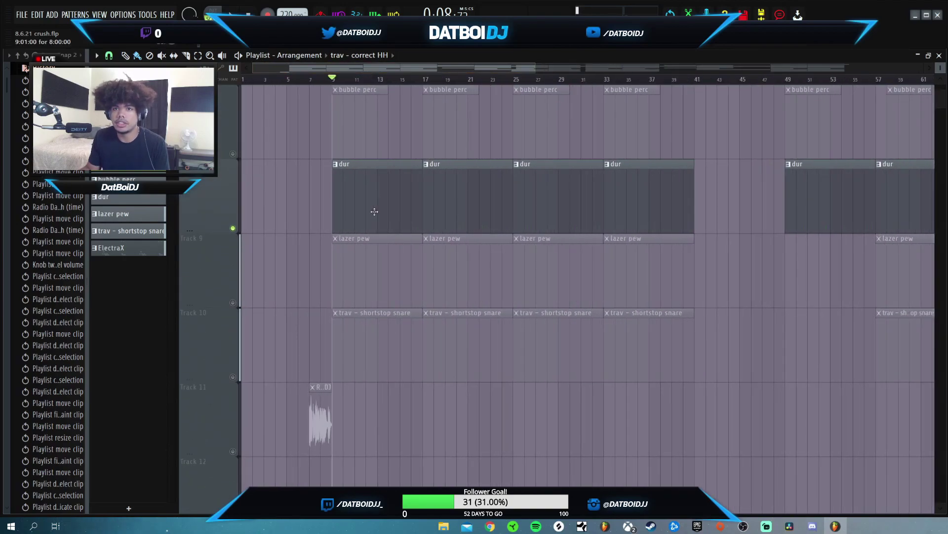
key(space)
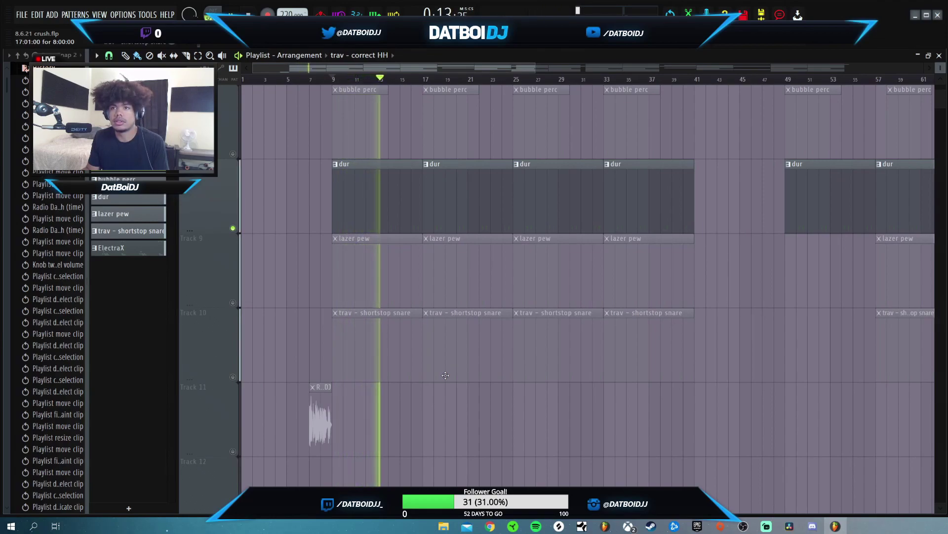
key(space)
right_click(446, 376)
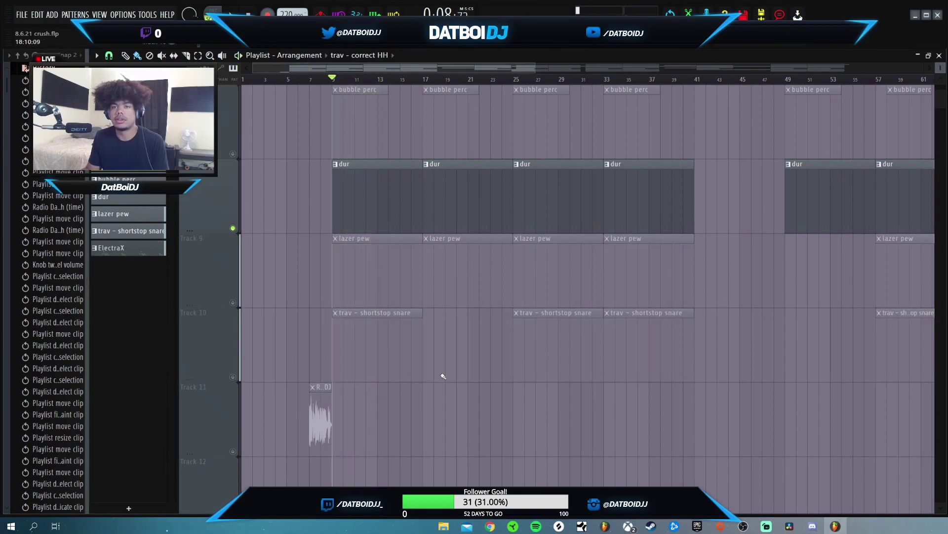
right_click(233, 302)
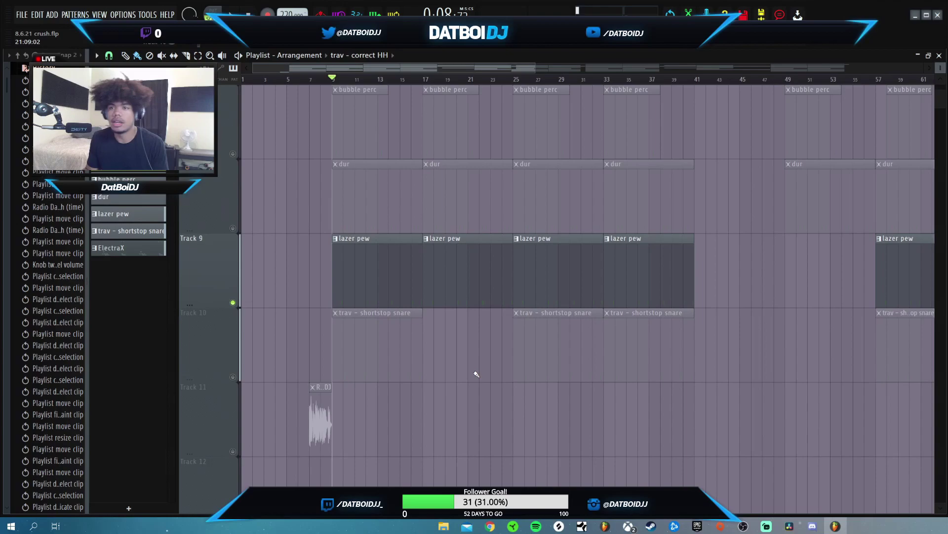
Step: Solo the shortstop snare track on Track 10 and play it back
click(234, 378)
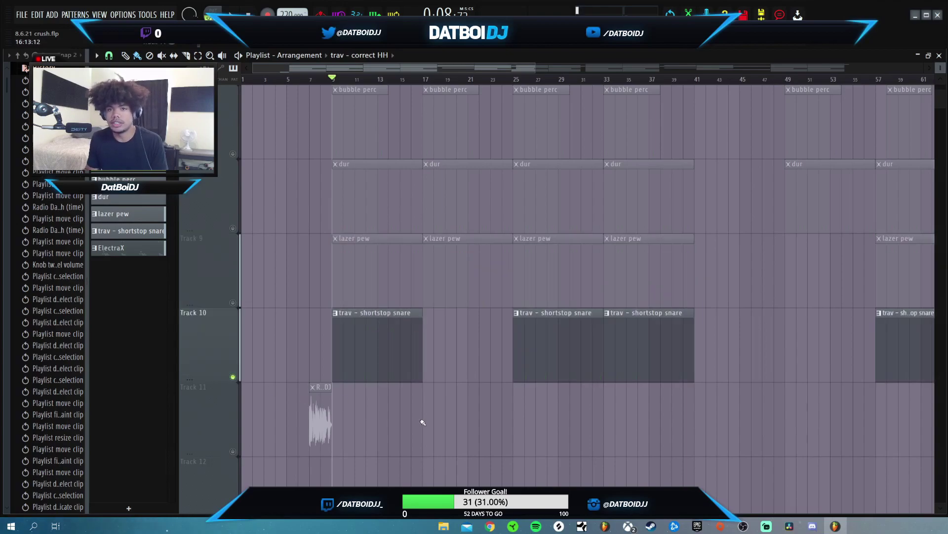
scroll(343, 231, up, 2)
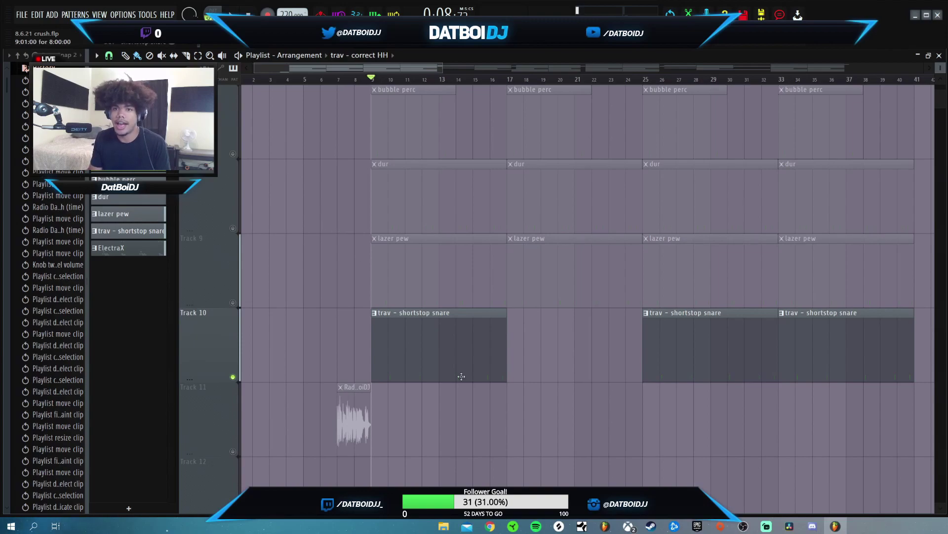
key(space)
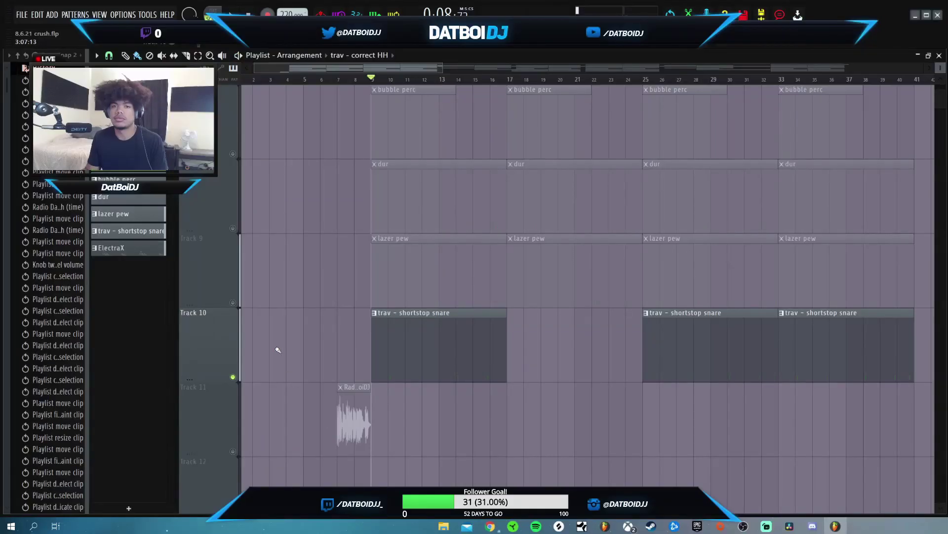
scroll(235, 420, up, 3)
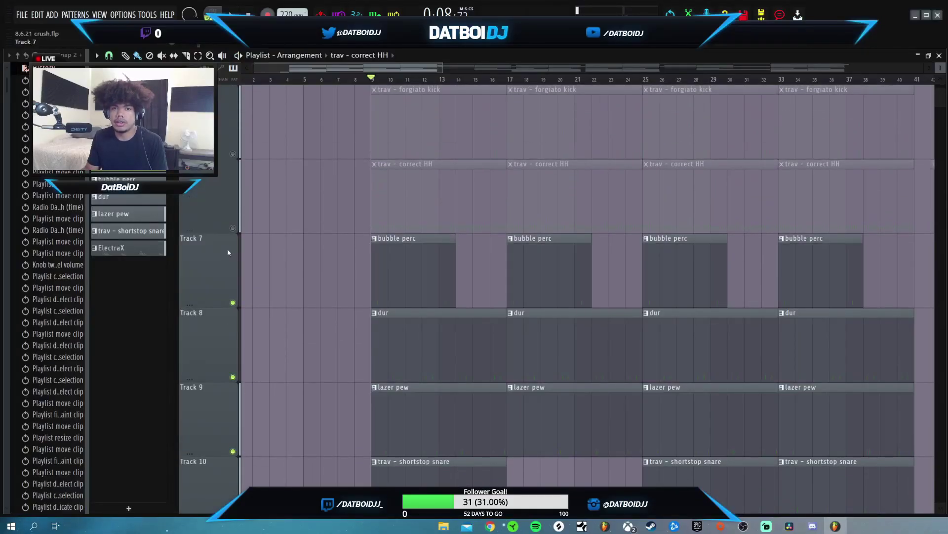
Step: Unmute the kick, hi-hat and bubble perc tracks, stop playback, and show the mixer
drag(233, 302, 233, 154)
scroll(766, 279, down, 3)
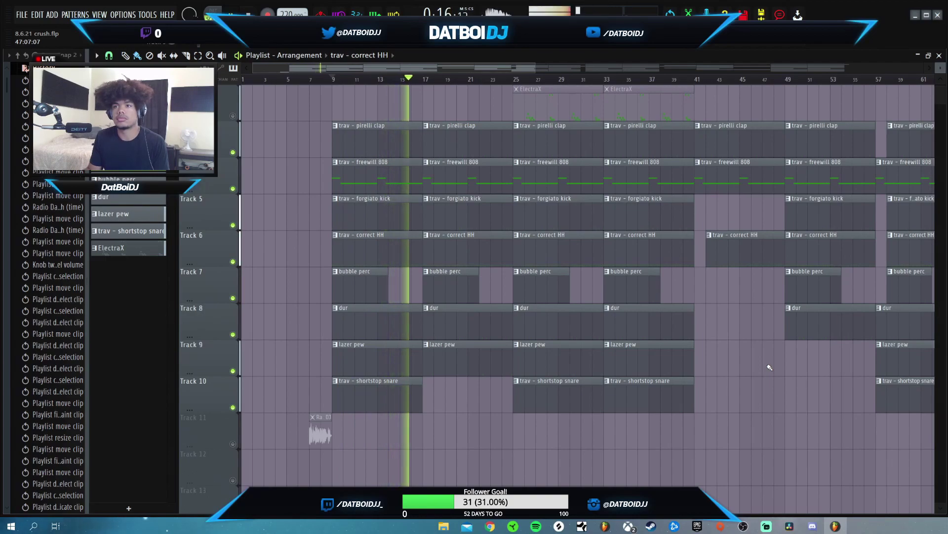
key(space)
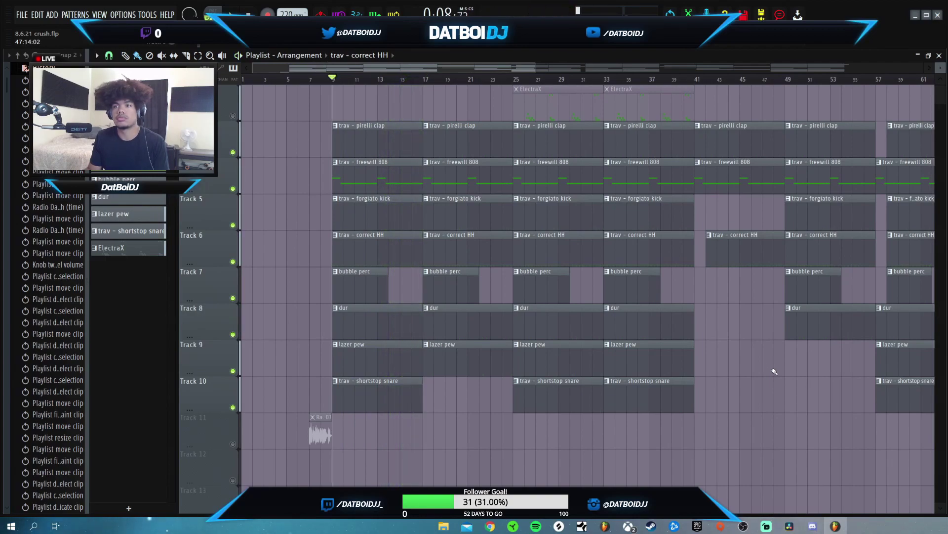
key(F9)
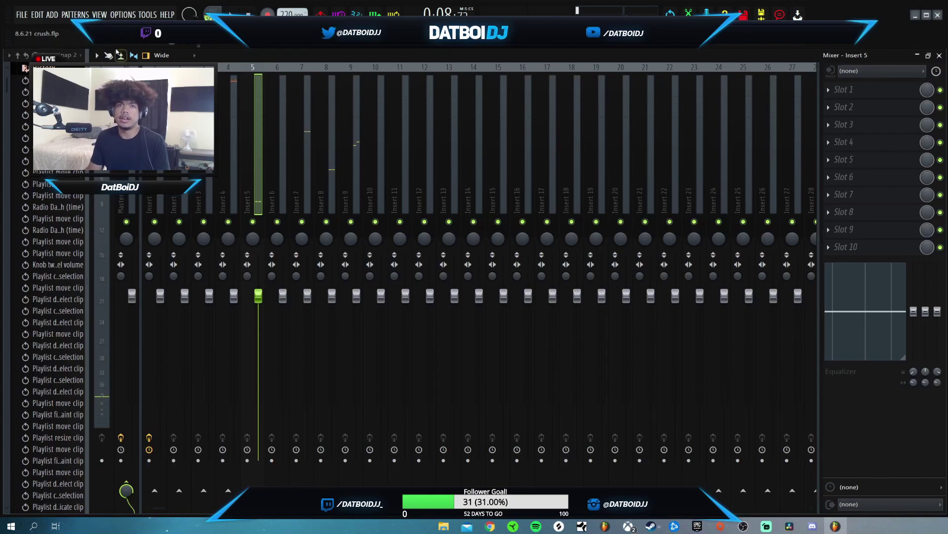
Step: Select mixer Insert 1, solo the audio Pattern 1 track, then bring the mixer back up
click(160, 317)
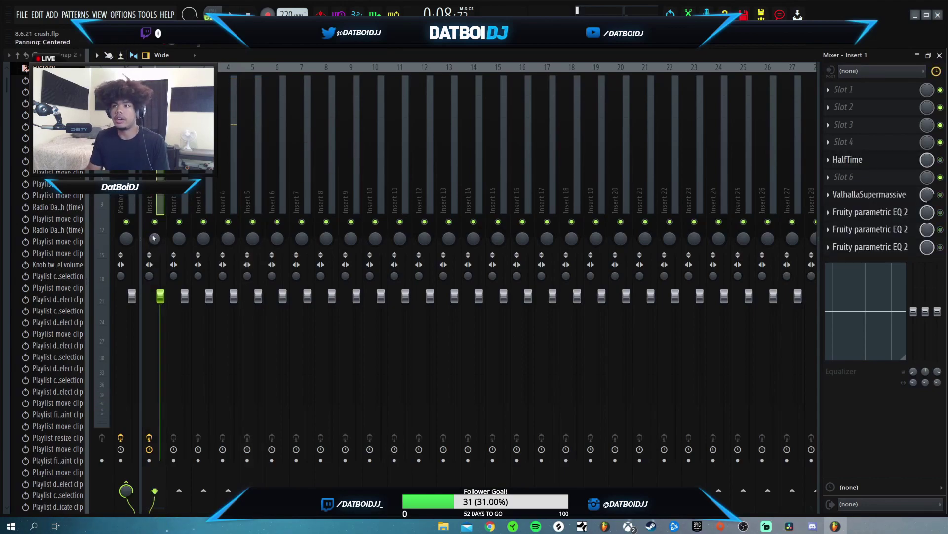
key(F9)
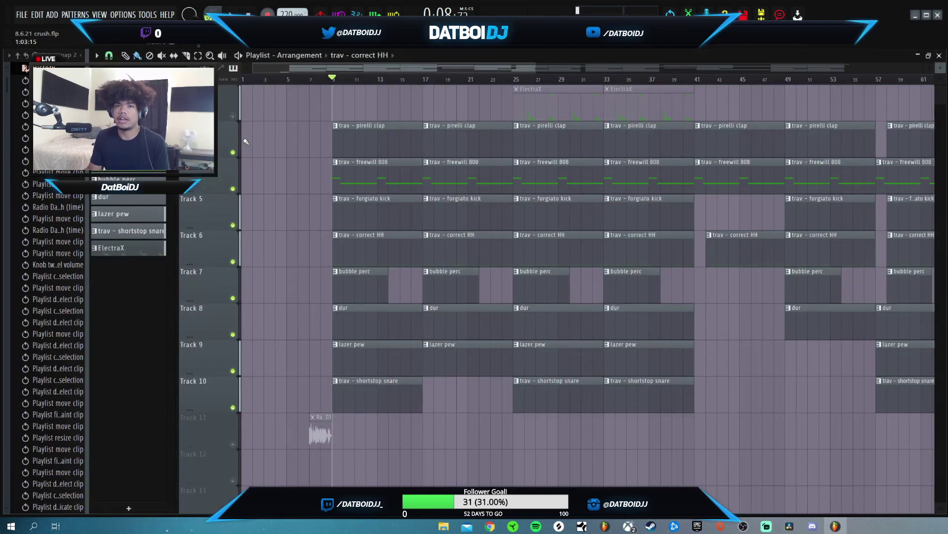
scroll(247, 143, up, 1)
right_click(233, 116)
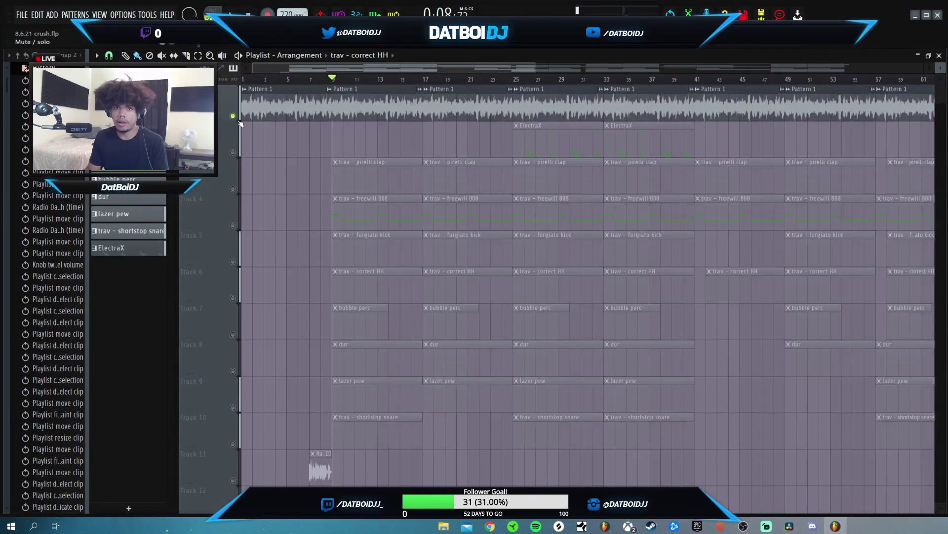
key(F9)
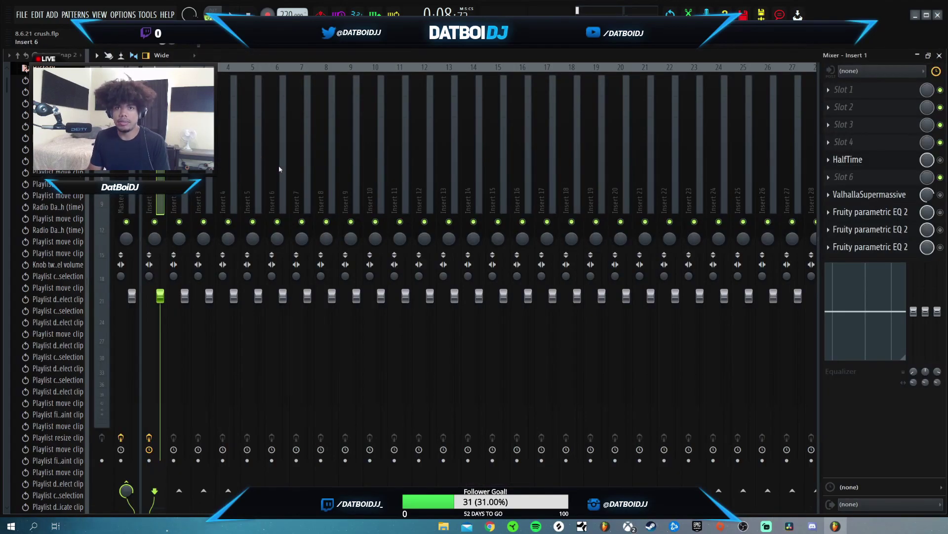
key(F9)
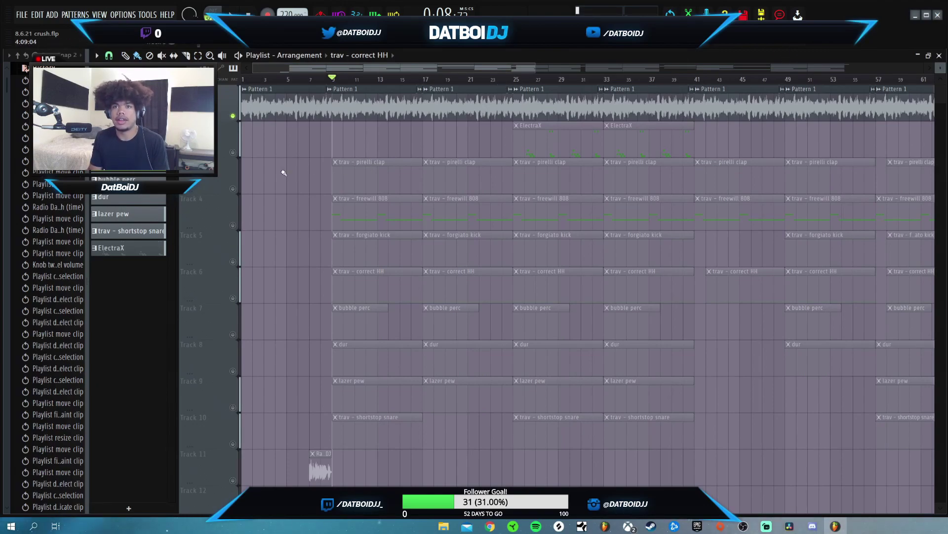
key(F6)
key(F6)
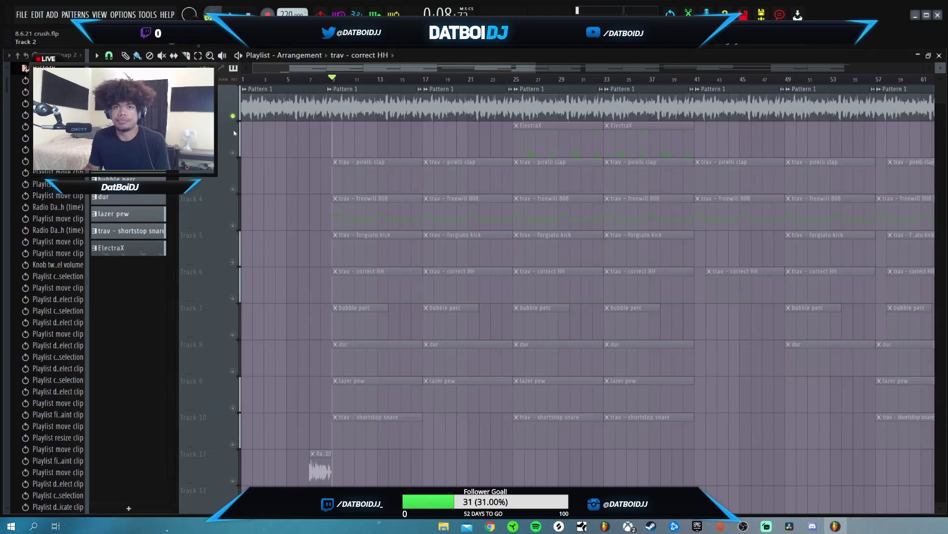
key(F9)
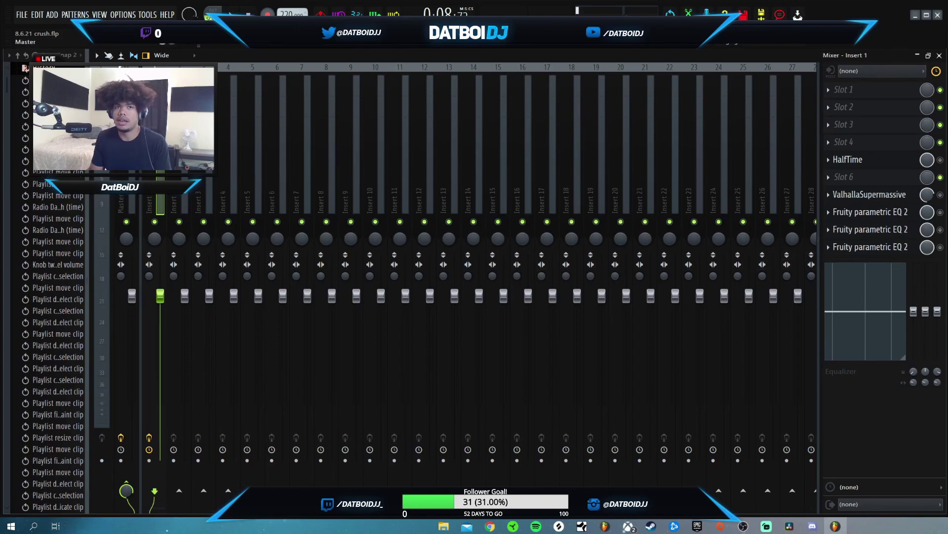
Step: Select the Master strip and open its Fruity soft clipper, then close the plugin window
key(Left)
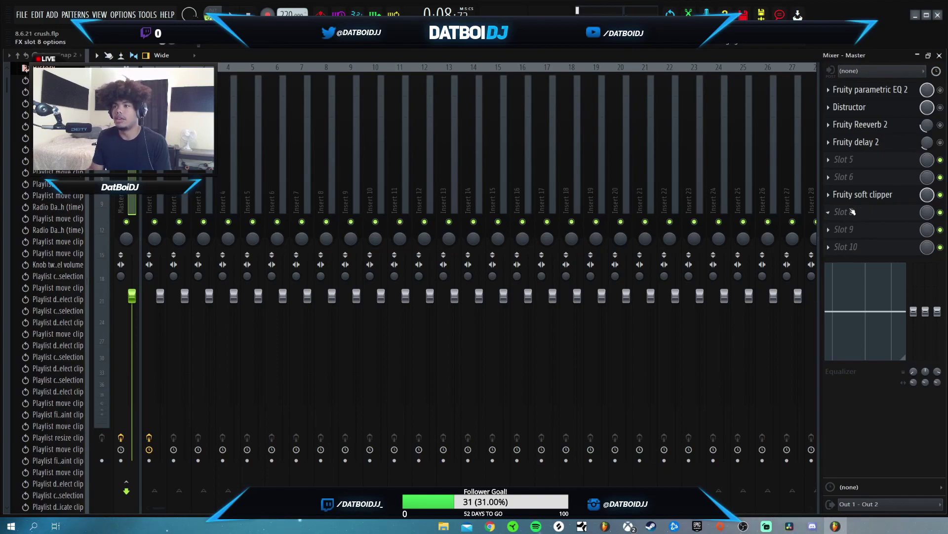
click(864, 199)
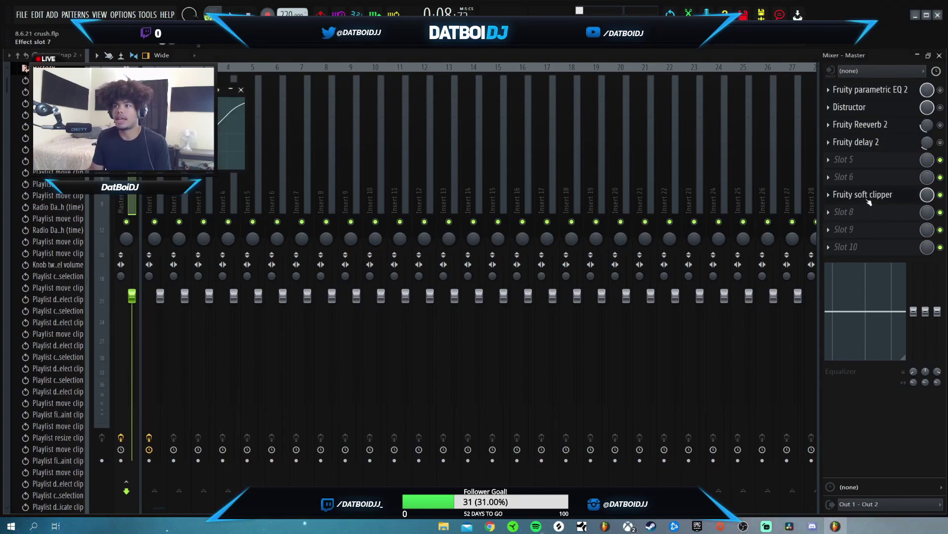
click(241, 90)
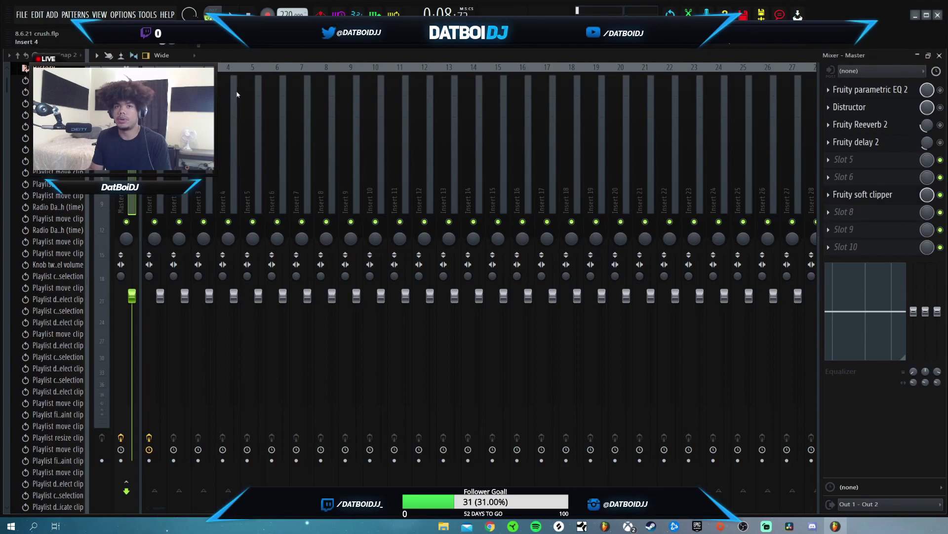
Step: Return to the Playlist arrangement with F5 and save 8.6.21 crush.flp
key(F5)
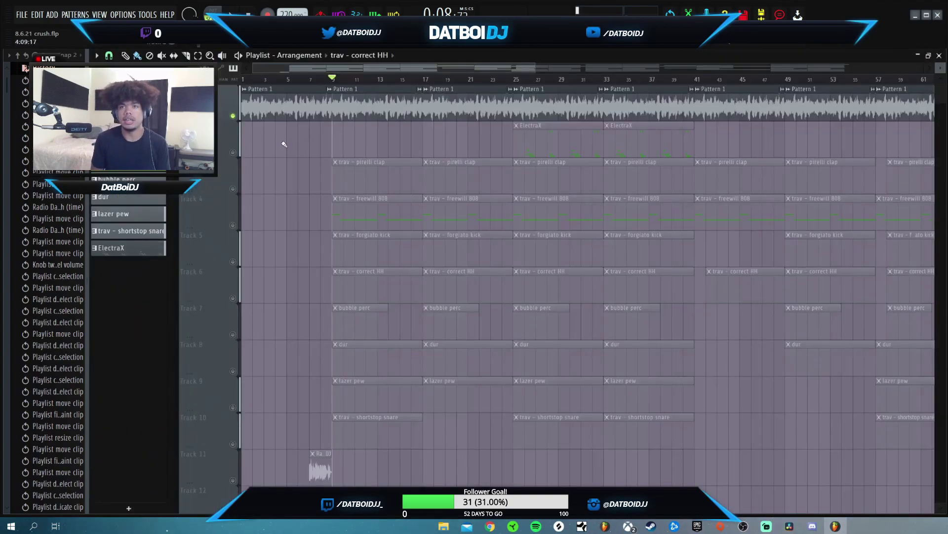
key(ctrl+s)
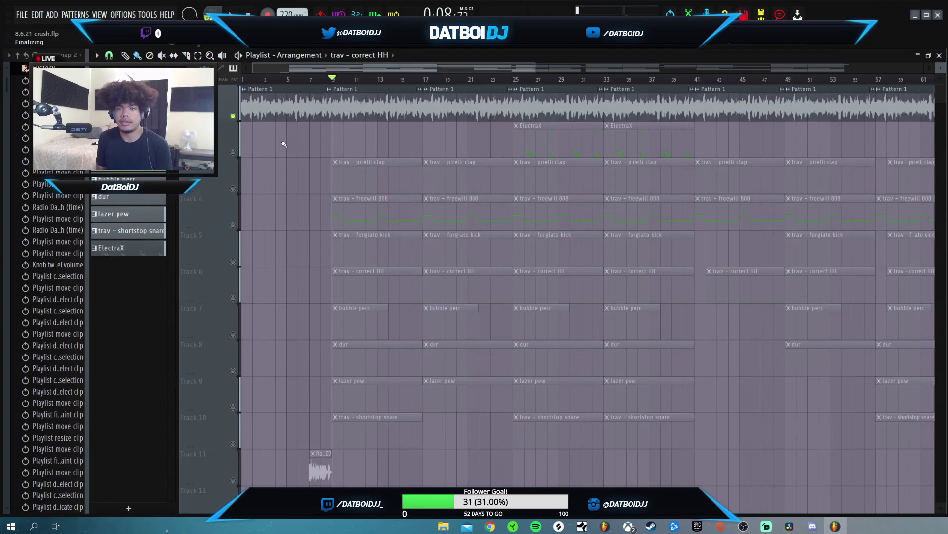